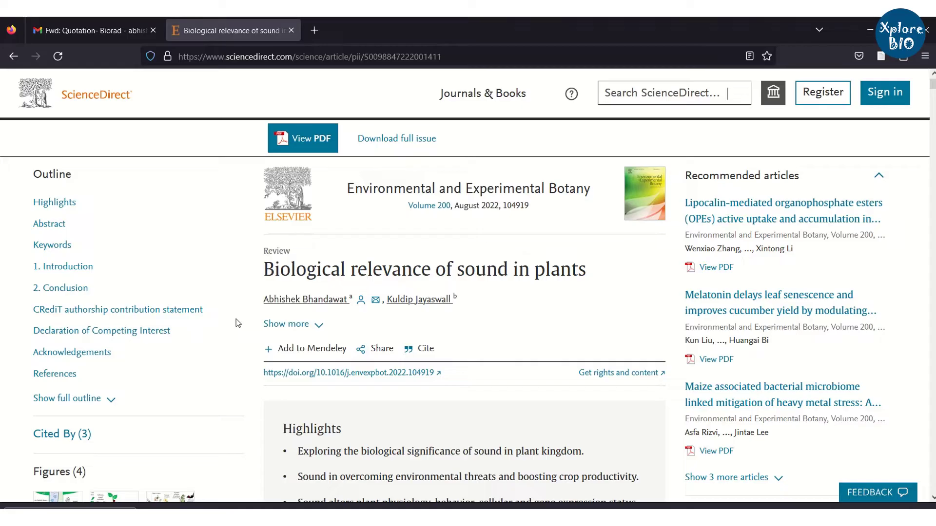
Scroll down the ScienceDirect page of 'Biological relevance of sound in plants'
{"action": "scroll", "coordinate": [435, 287], "scroll_direction": "down", "scroll_amount": 3}
Browse the article's figures, then request reuse rights through Get rights and content
{"action": "scroll", "coordinate": [432, 283], "scroll_direction": "down", "scroll_amount": 20}
{"action": "scroll", "coordinate": [433, 287], "scroll_direction": "down", "scroll_amount": 15}
{"action": "scroll", "coordinate": [433, 288], "scroll_direction": "down", "scroll_amount": 9}
{"action": "scroll", "coordinate": [501, 327], "scroll_direction": "up", "scroll_amount": 12}
{"action": "scroll", "coordinate": [501, 326], "scroll_direction": "up", "scroll_amount": 20}
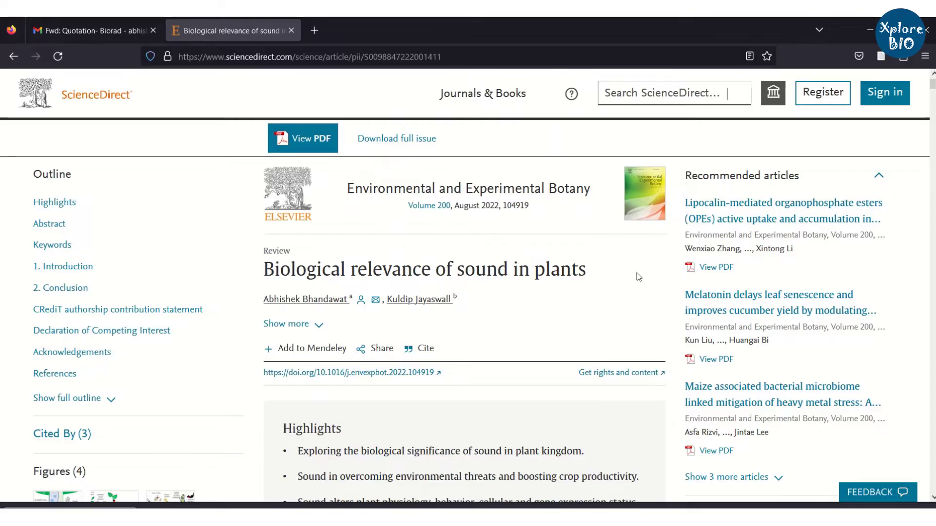
{"action": "left_click", "coordinate": [625, 373]}
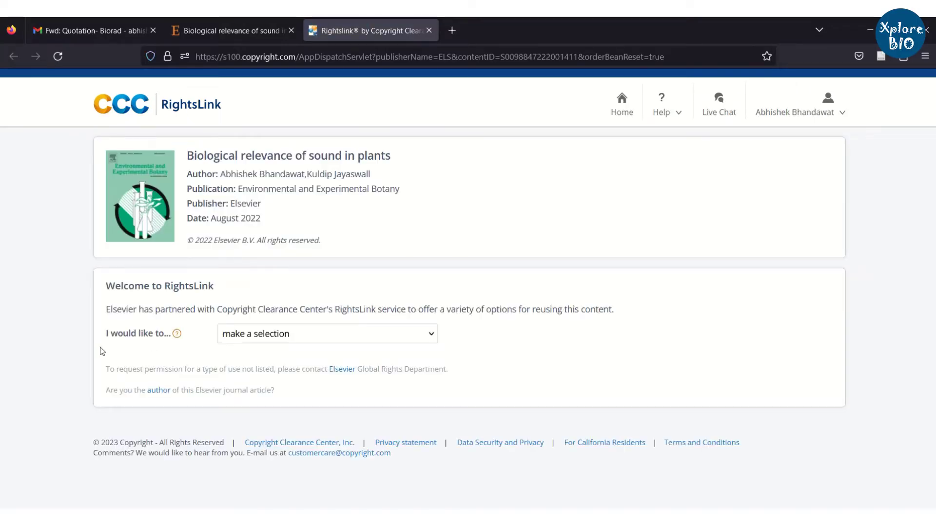
{"action": "left_click", "coordinate": [270, 340]}
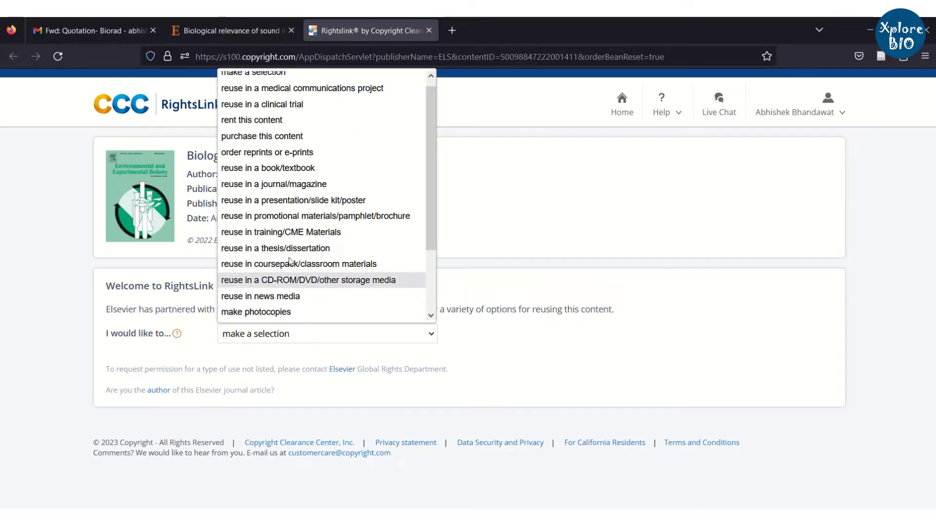
Choose journal/magazine reuse, academic/educational institute requester, Wiley publisher and figures/tables/illustrations
{"action": "left_click", "coordinate": [288, 187]}
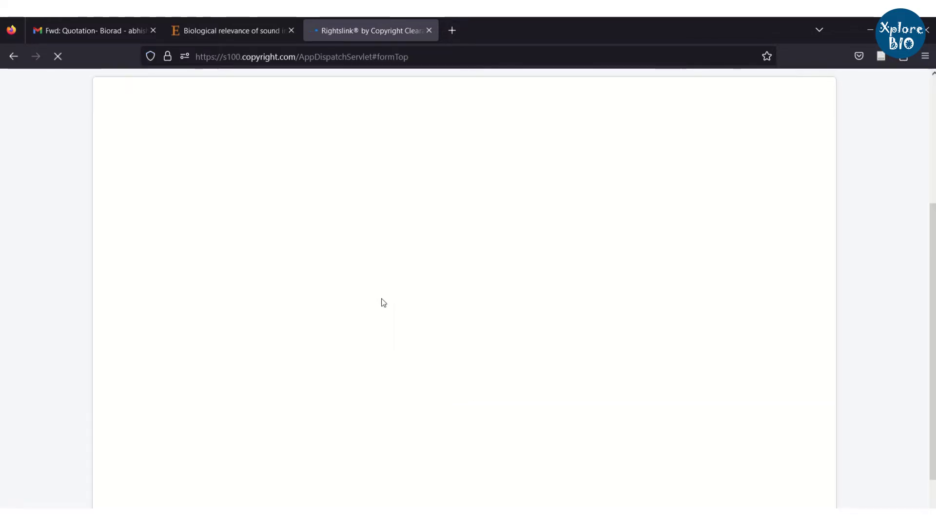
{"action": "left_click", "coordinate": [318, 276]}
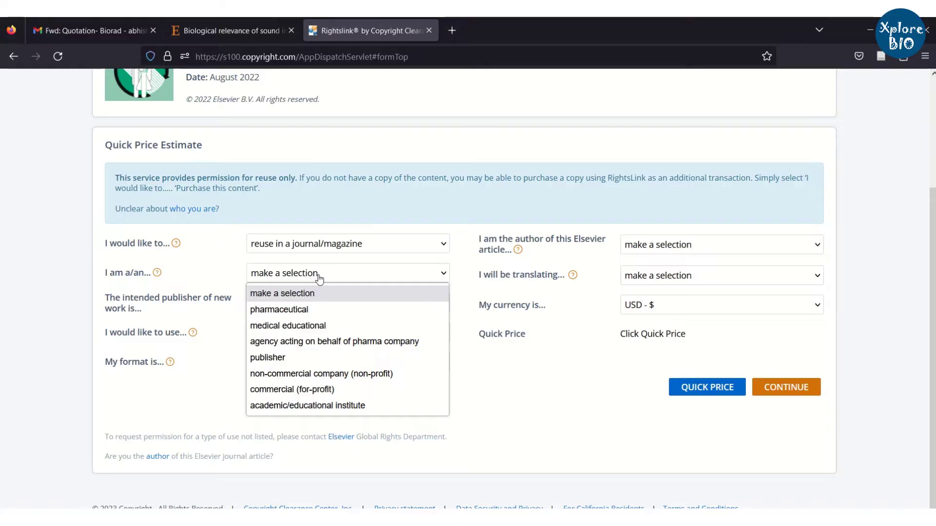
{"action": "left_click", "coordinate": [302, 387]}
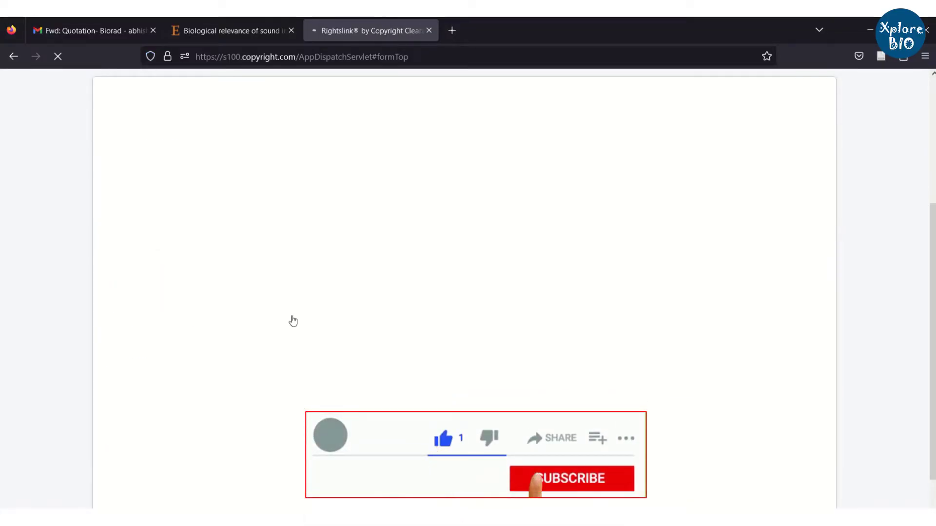
{"action": "left_click", "coordinate": [274, 305]}
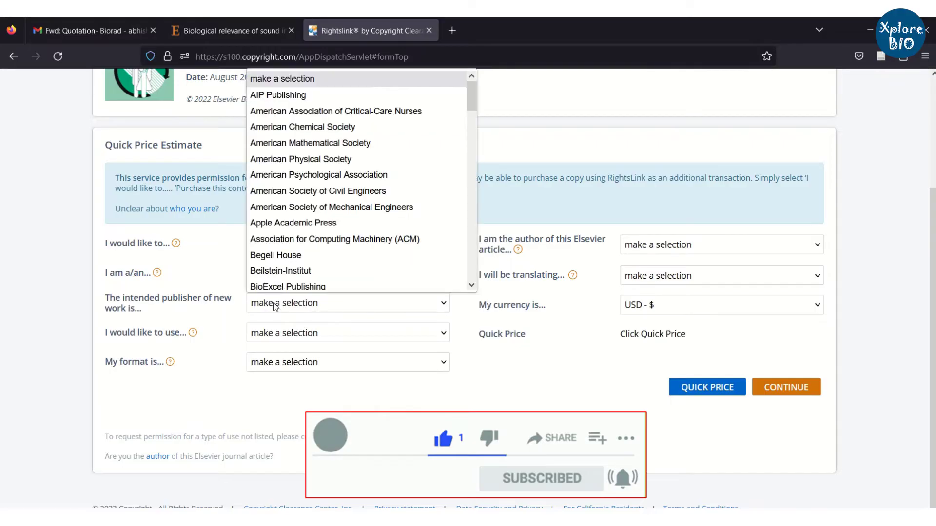
{"action": "scroll", "coordinate": [297, 255], "scroll_direction": "down", "scroll_amount": 20}
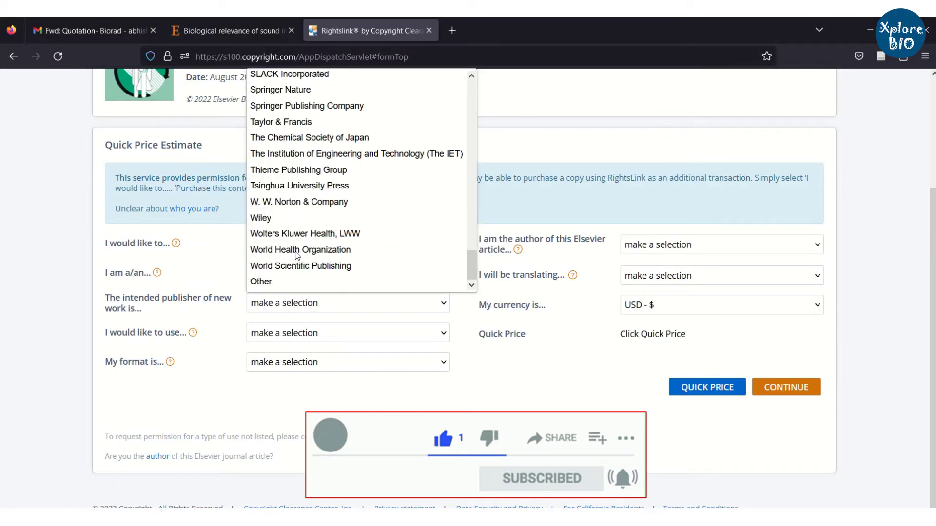
{"action": "left_click", "coordinate": [270, 218]}
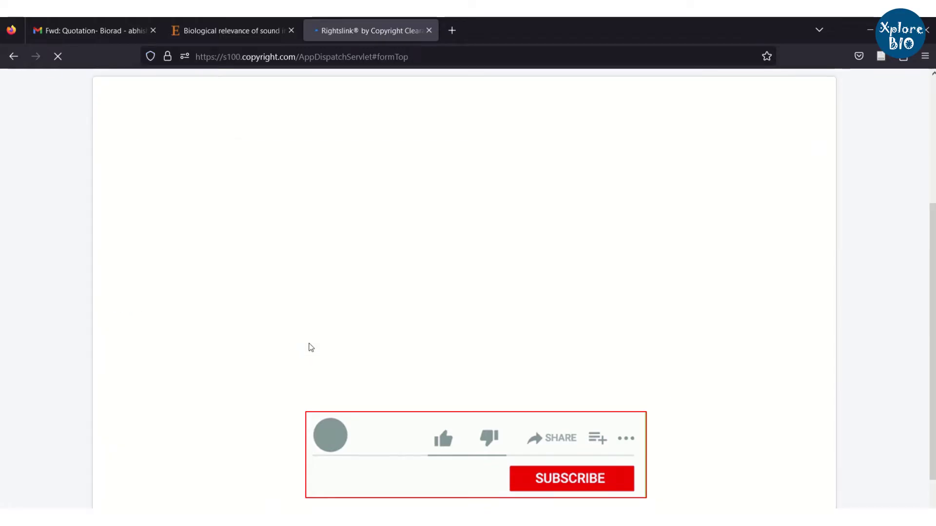
{"action": "left_click", "coordinate": [310, 334]}
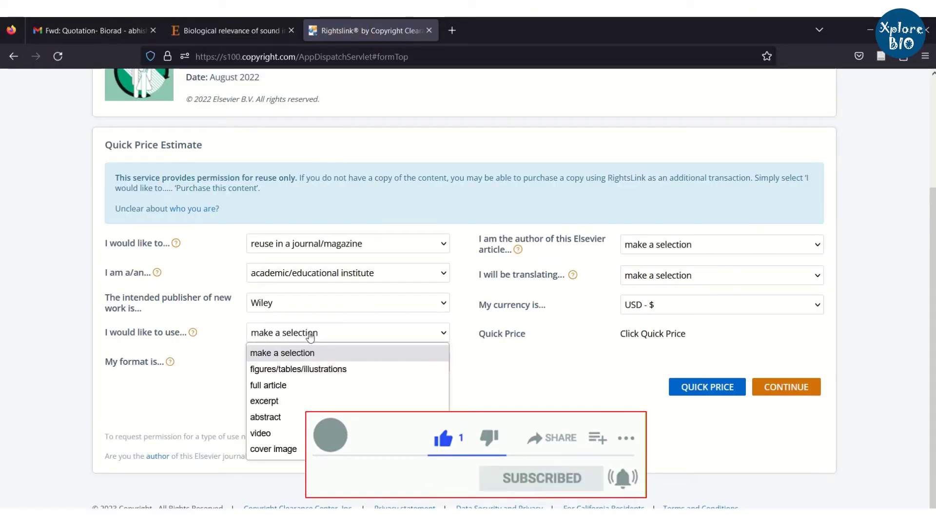
{"action": "left_click", "coordinate": [303, 371]}
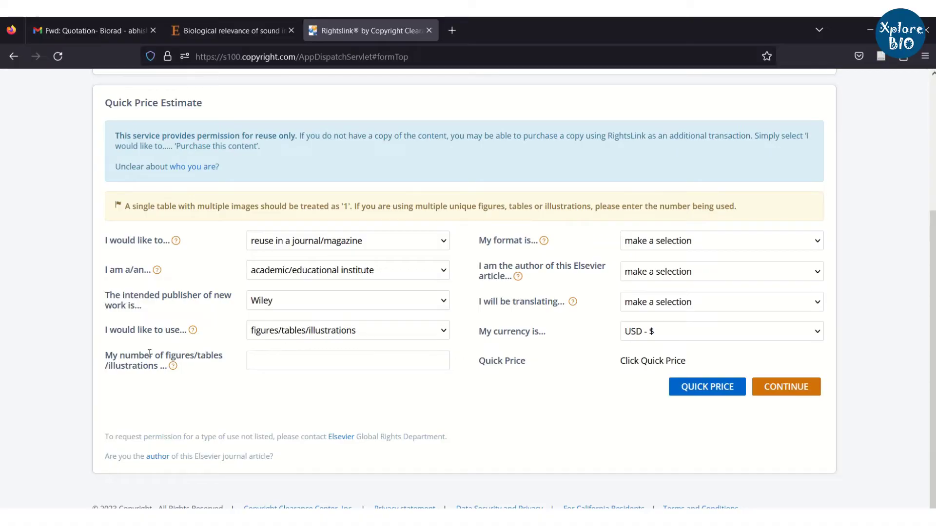
{"action": "left_click", "coordinate": [347, 364]}
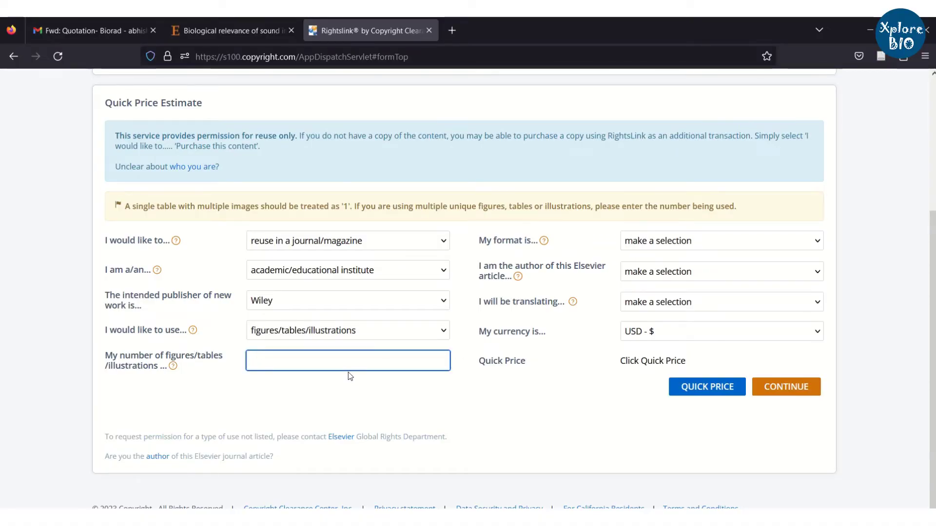
Quote 1 figure in print and electronic, as the author, with no translation
{"action": "type", "text": "1"}
{"action": "left_click", "coordinate": [633, 246]}
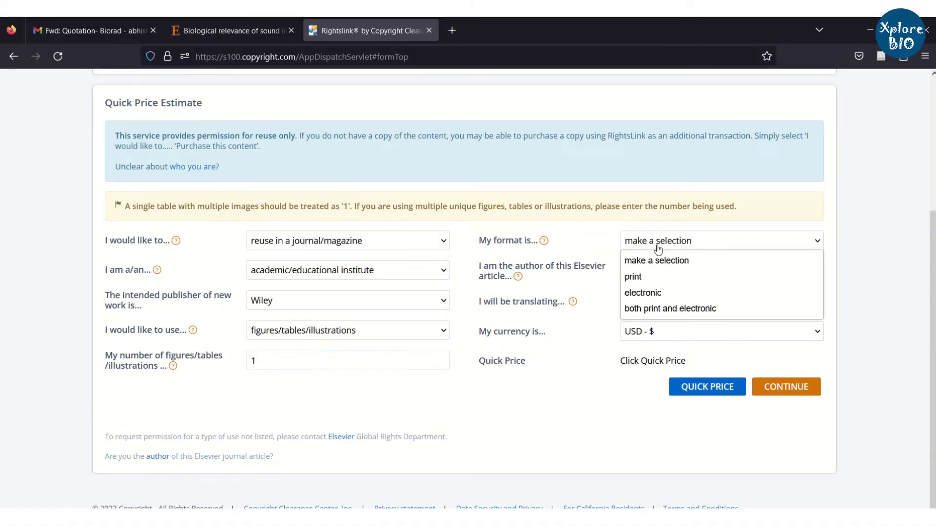
{"action": "left_click", "coordinate": [659, 309]}
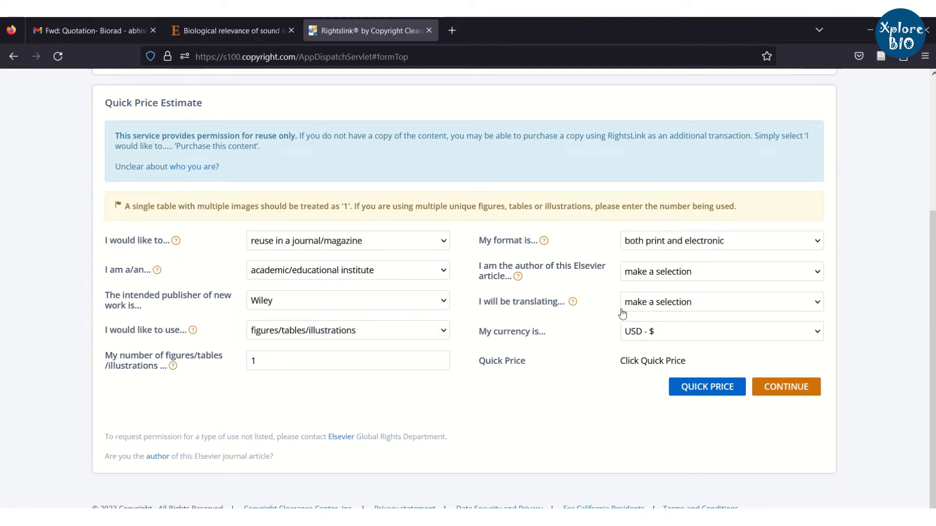
{"action": "left_click", "coordinate": [659, 272]}
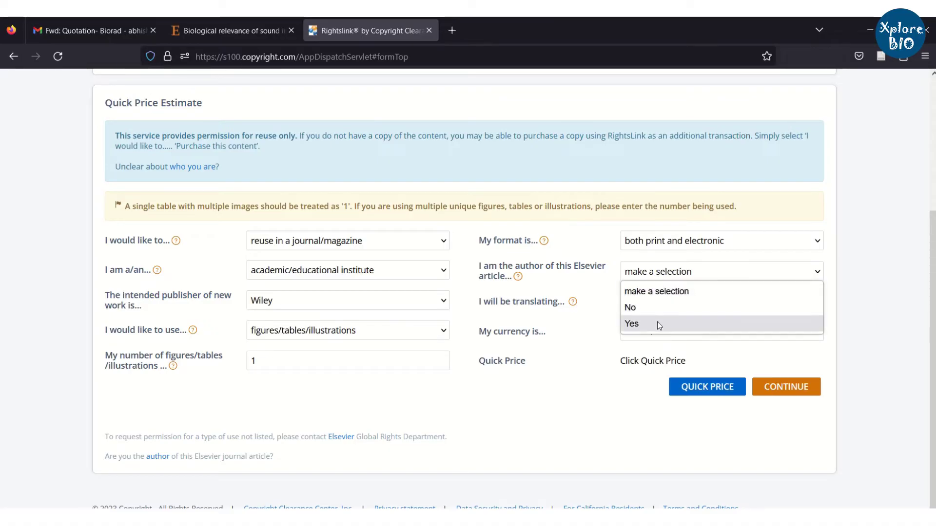
{"action": "left_click", "coordinate": [659, 324]}
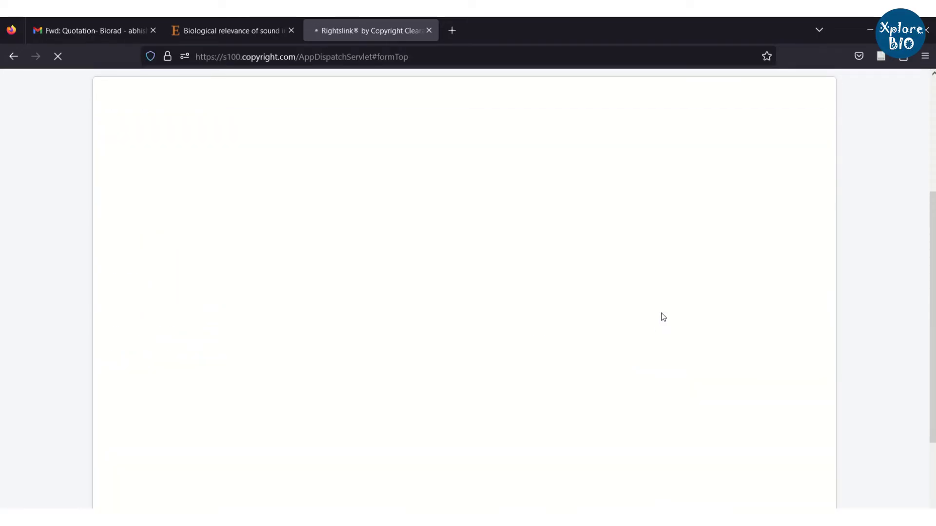
{"action": "left_click", "coordinate": [666, 304]}
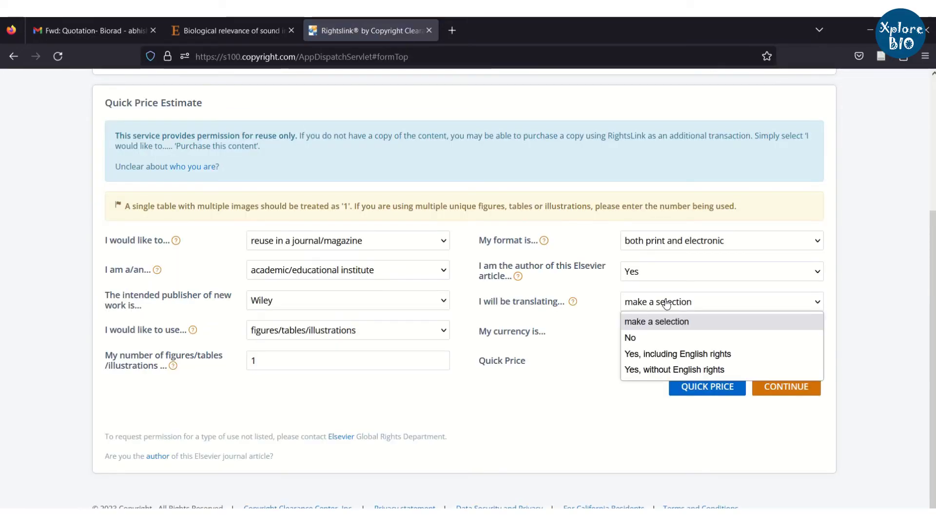
{"action": "left_click", "coordinate": [658, 338]}
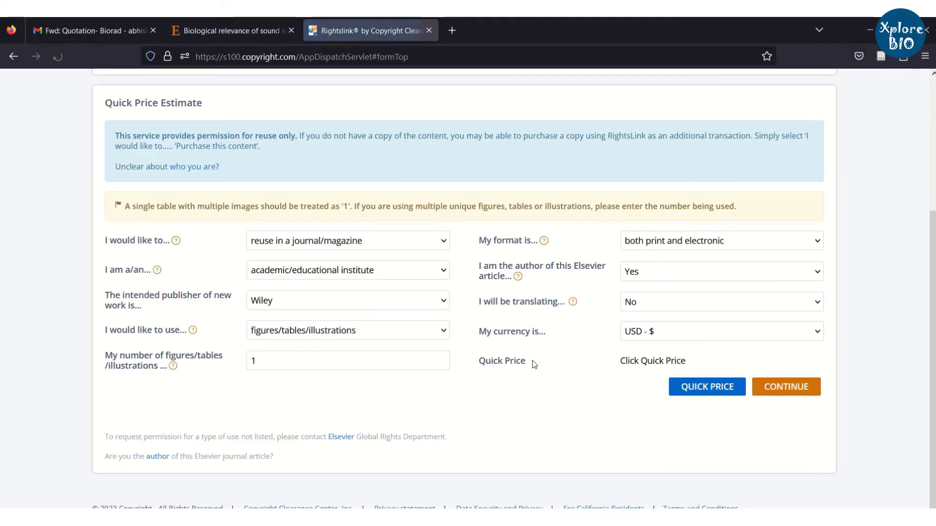
{"action": "left_click", "coordinate": [698, 391]}
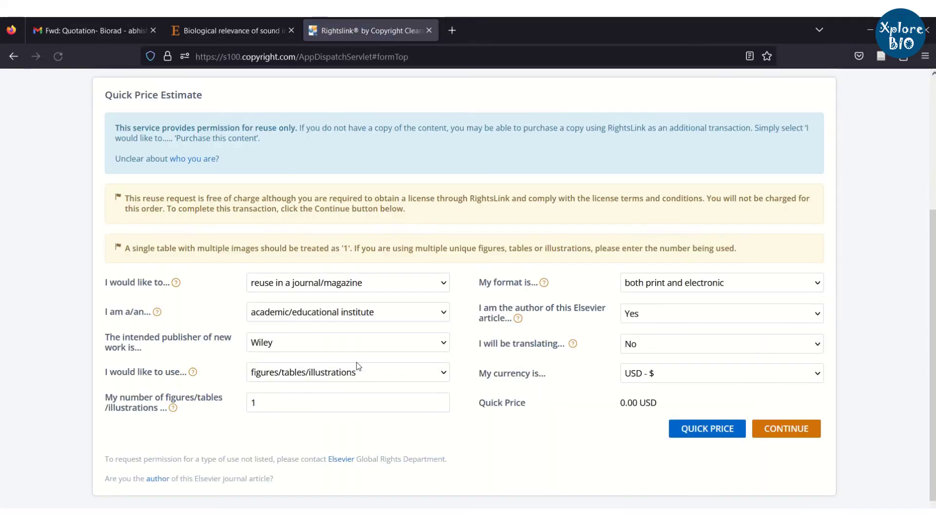
Review the reuse-only and free-of-charge notices, then continue to About Your Work
{"action": "left_click_drag", "start_coordinate": [296, 128], "coordinate": [110, 134]}
{"action": "left_click_drag", "start_coordinate": [125, 198], "coordinate": [553, 206]}
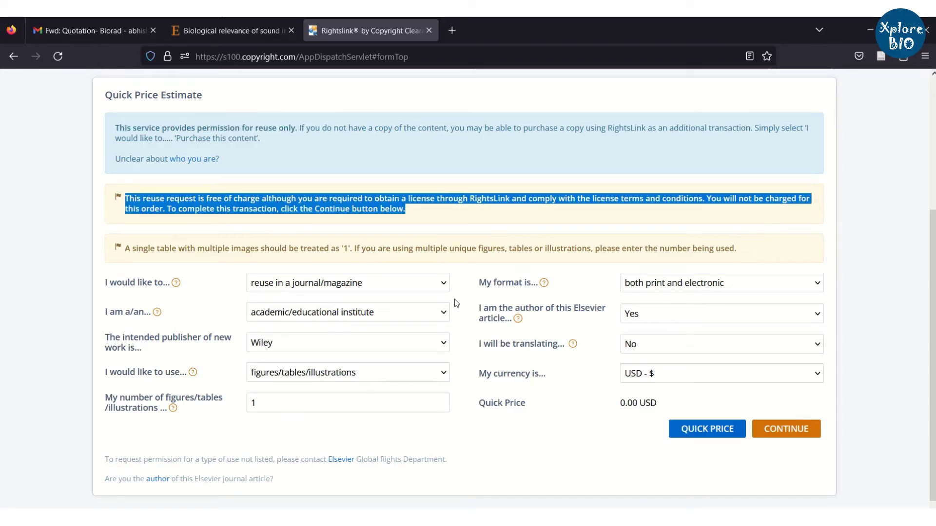
{"action": "scroll", "coordinate": [497, 325], "scroll_direction": "down", "scroll_amount": 1}
{"action": "left_click", "coordinate": [797, 414]}
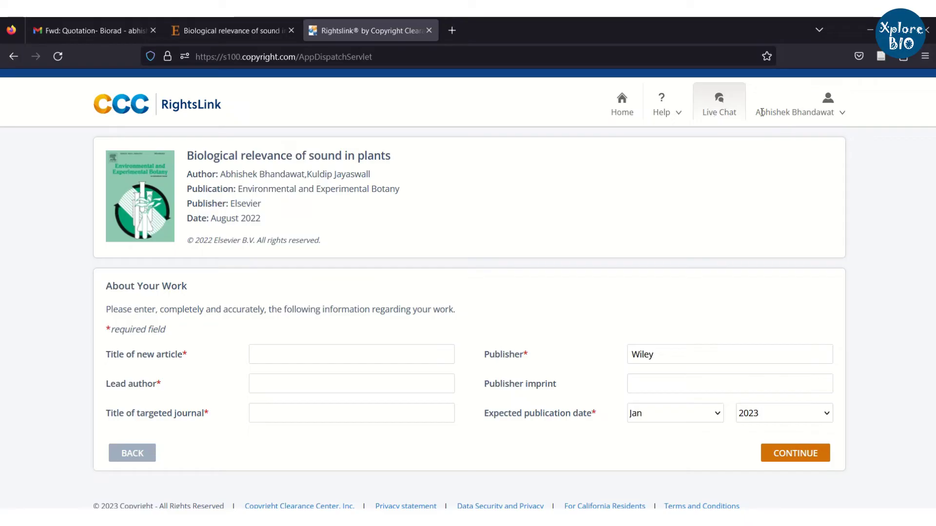
Check the account options and go through the title, lead author, journal and imprint fields
{"action": "left_click", "coordinate": [795, 112]}
{"action": "left_click", "coordinate": [474, 263]}
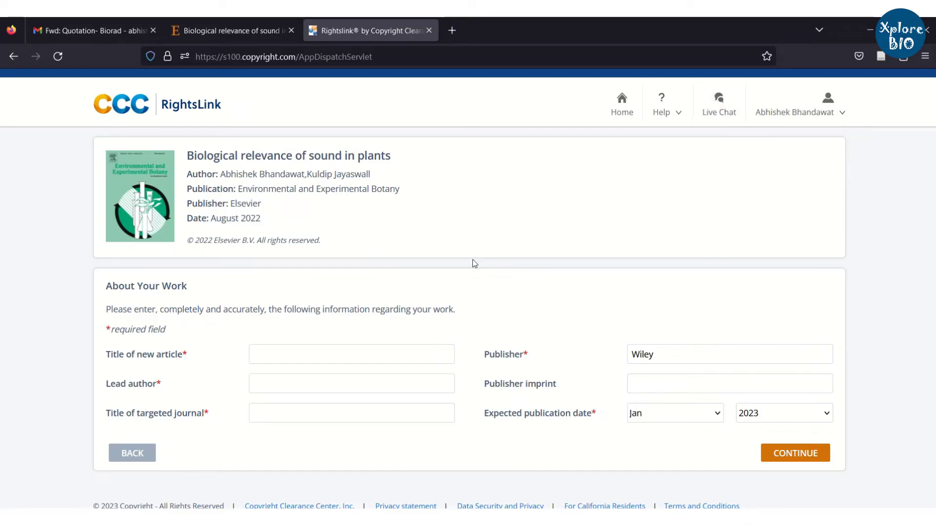
{"action": "left_click", "coordinate": [290, 355]}
{"action": "left_click", "coordinate": [267, 386]}
{"action": "left_click_drag", "start_coordinate": [119, 414], "coordinate": [202, 413]}
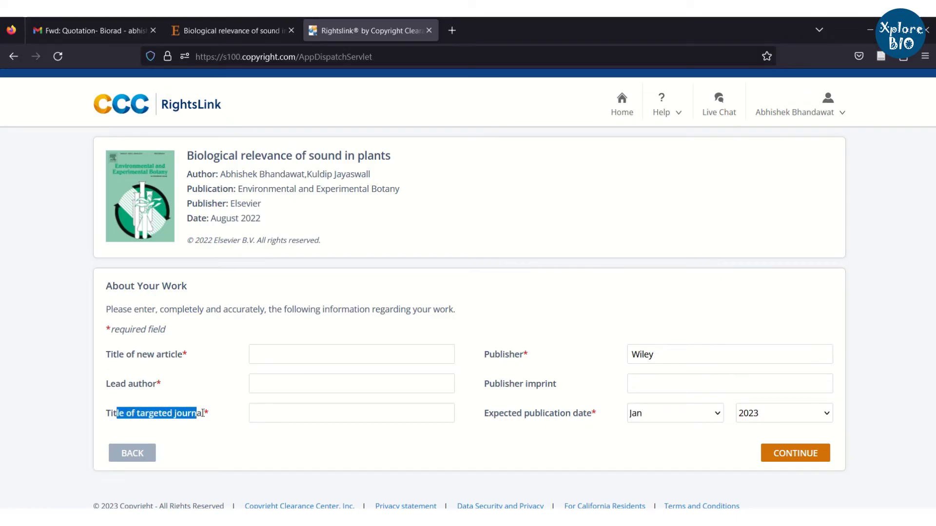
{"action": "left_click", "coordinate": [281, 413]}
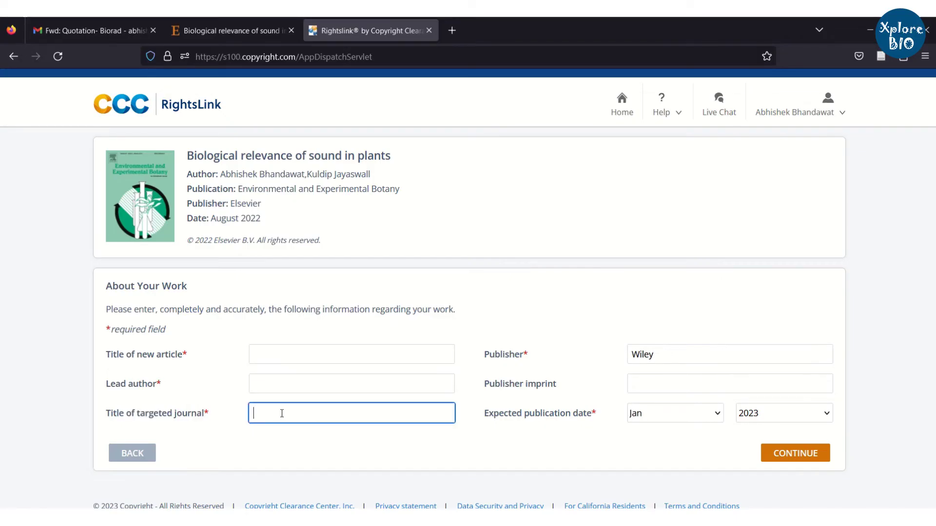
{"action": "left_click", "coordinate": [661, 383]}
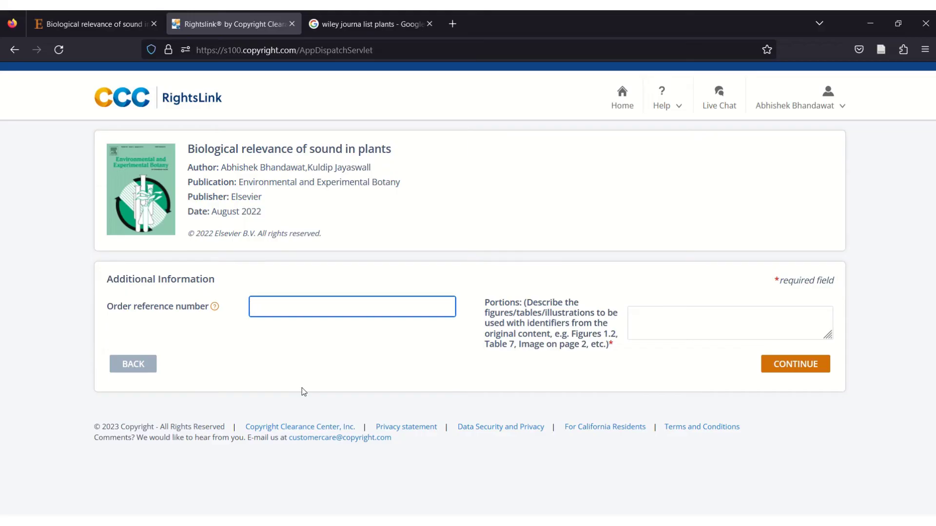
Enter 2 as the portions and submit the additional order information
{"action": "left_click", "coordinate": [668, 321]}
{"action": "type", "text": "2"}
{"action": "left_click", "coordinate": [789, 366]}
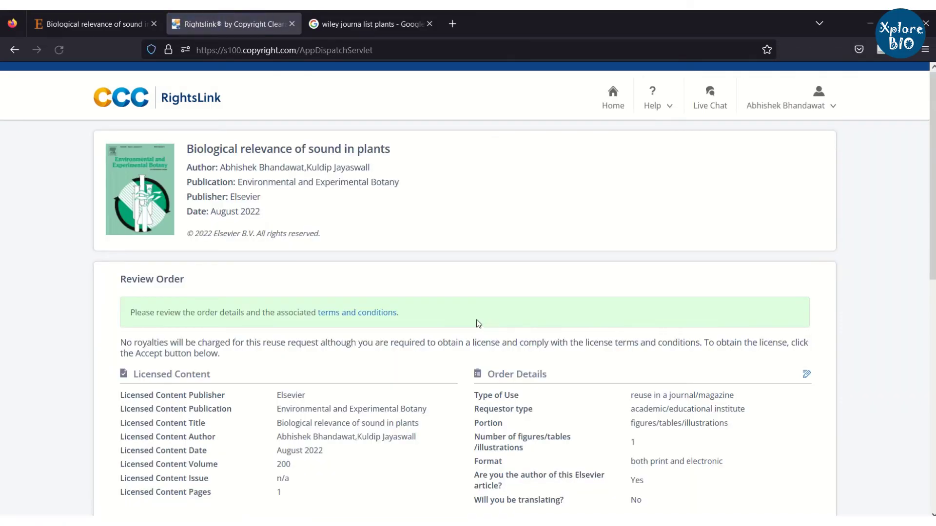
{"action": "scroll", "coordinate": [478, 323], "scroll_direction": "down", "scroll_amount": 2}
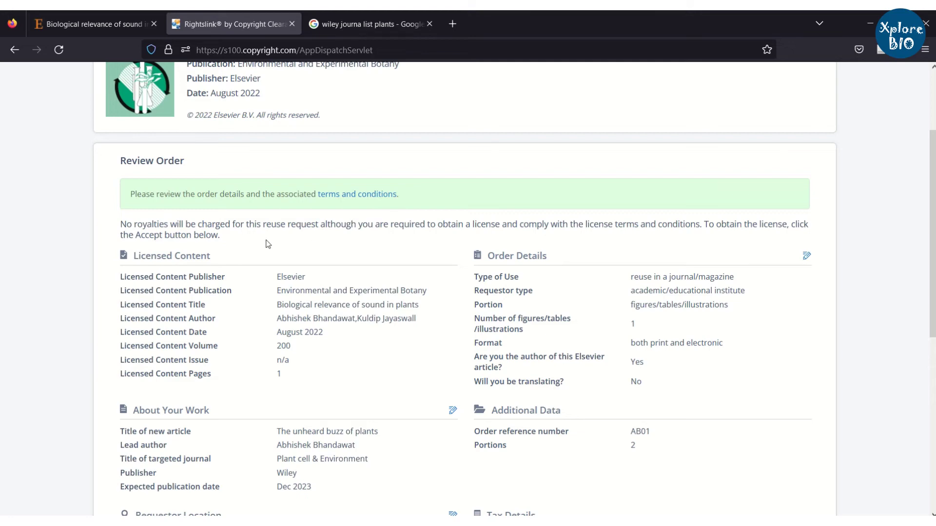
{"action": "left_click_drag", "start_coordinate": [215, 228], "coordinate": [140, 223]}
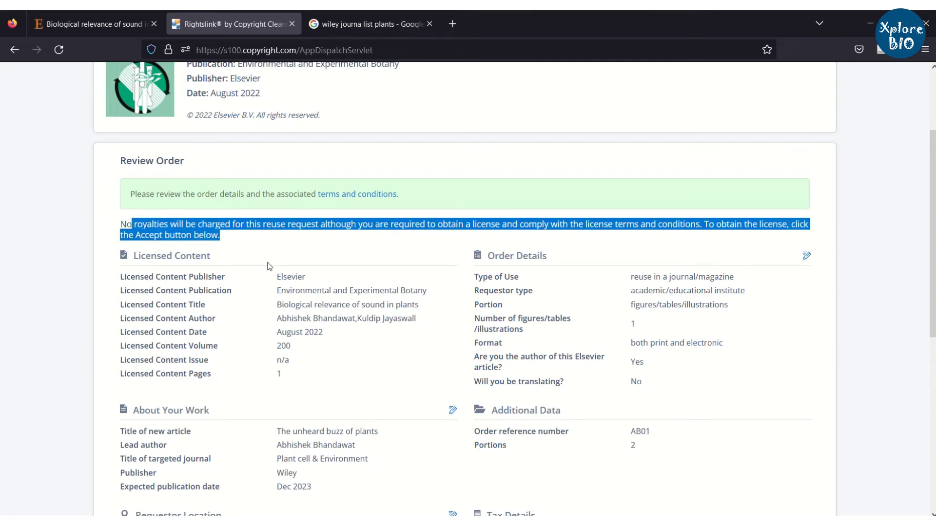
{"action": "scroll", "coordinate": [267, 266], "scroll_direction": "down", "scroll_amount": 2}
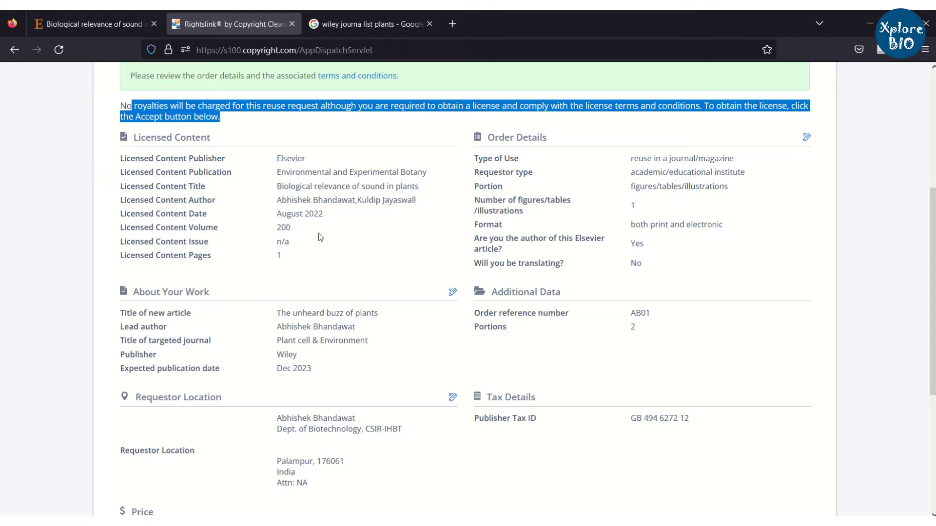
{"action": "scroll", "coordinate": [779, 442], "scroll_direction": "down", "scroll_amount": 4}
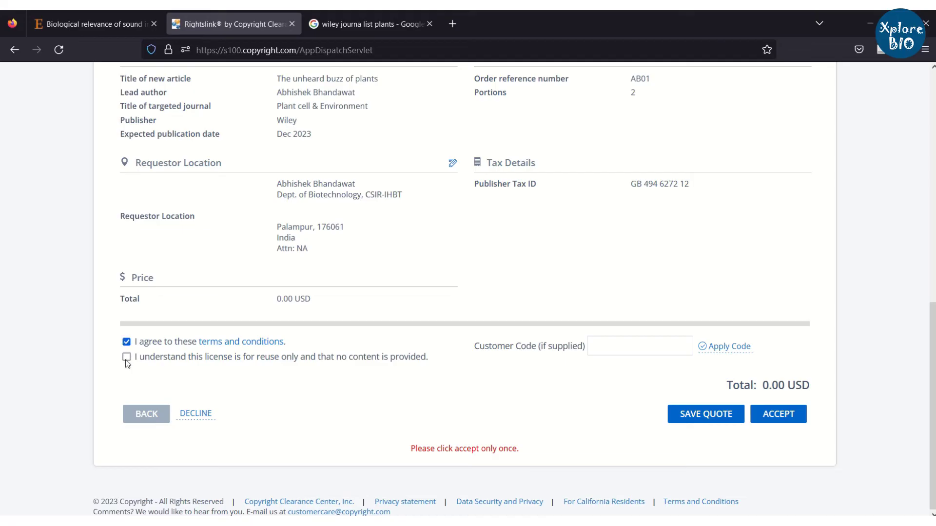
Accept the order and license terms, review the Order Completed page, and preview printing it
{"action": "left_click", "coordinate": [777, 419]}
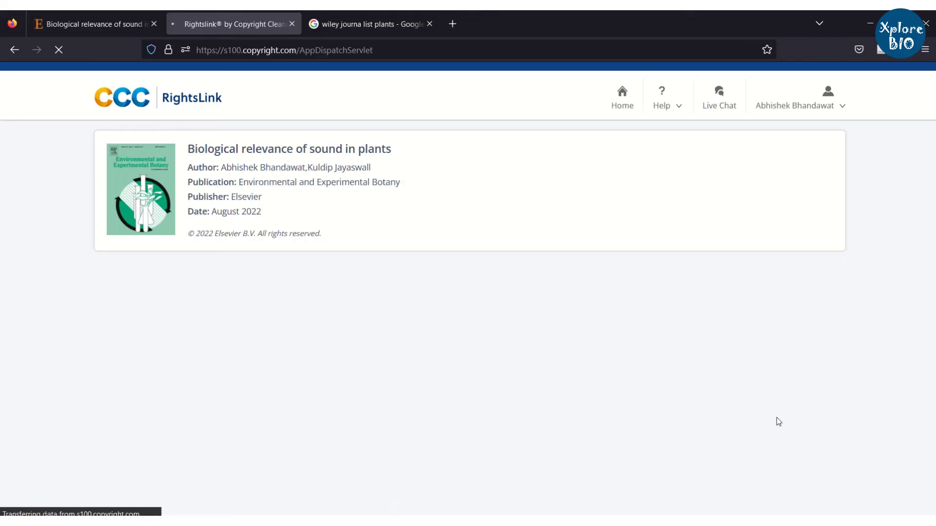
{"action": "scroll", "coordinate": [511, 322], "scroll_direction": "down", "scroll_amount": 2}
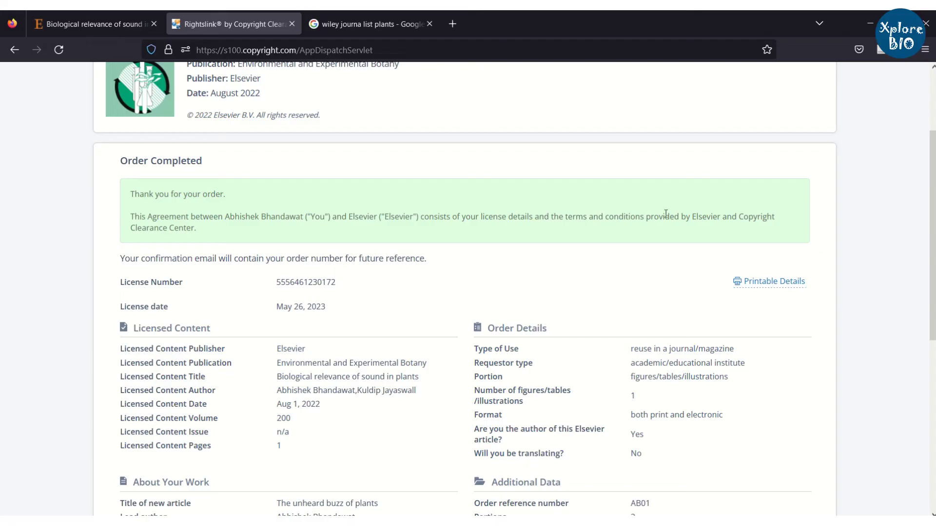
{"action": "scroll", "coordinate": [700, 213], "scroll_direction": "down", "scroll_amount": 2}
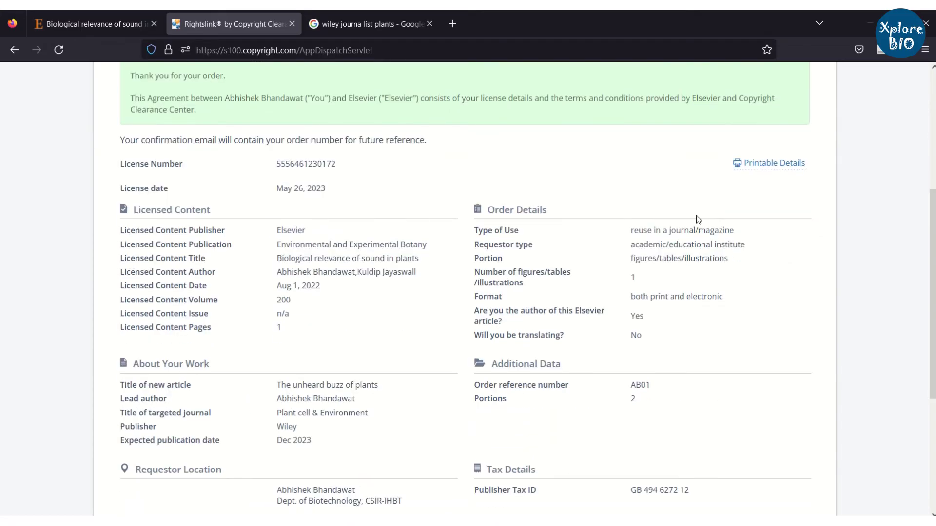
{"action": "scroll", "coordinate": [698, 219], "scroll_direction": "down", "scroll_amount": 4}
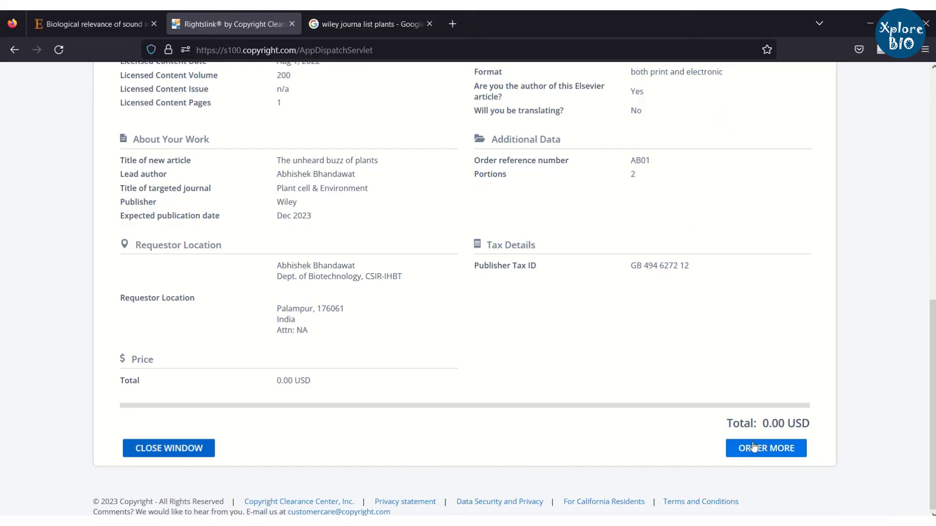
{"action": "scroll", "coordinate": [260, 384], "scroll_direction": "up", "scroll_amount": 8}
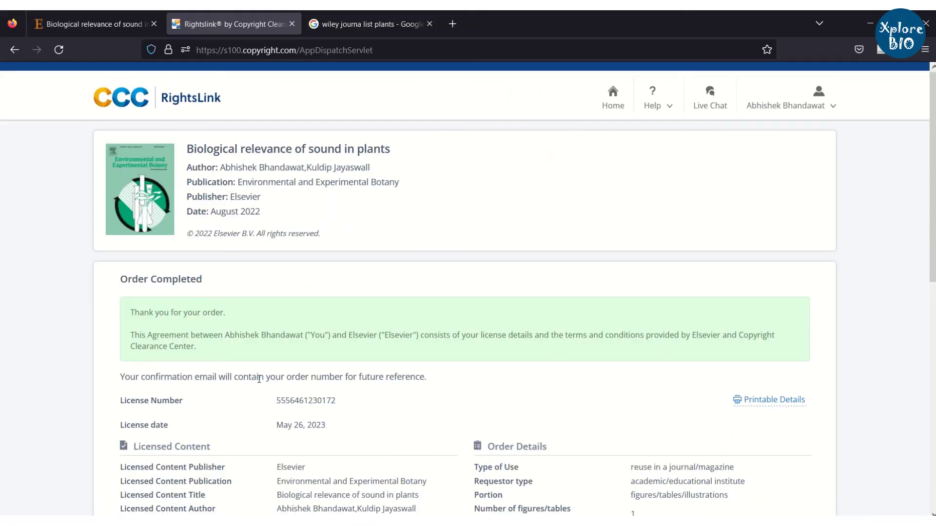
{"action": "key", "text": "ctrl+p"}
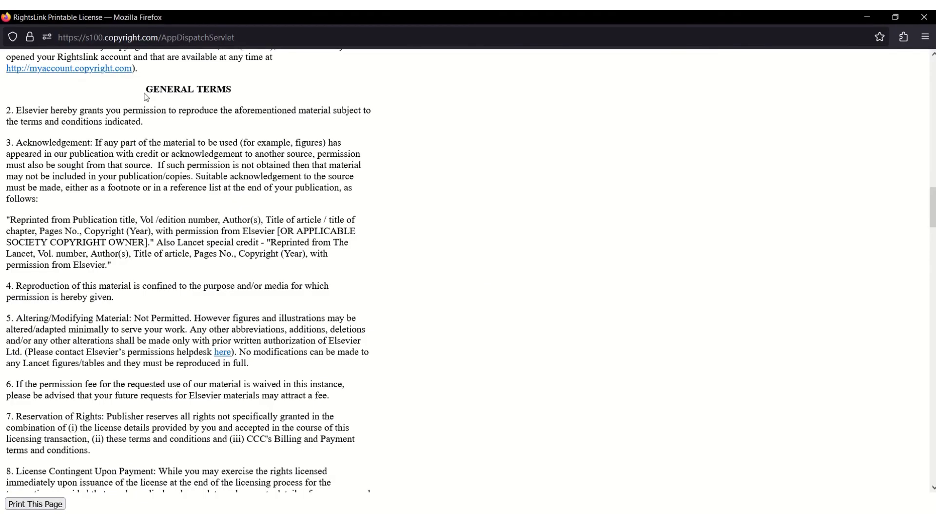
Highlight the license's GENERAL TERMS heading and required acknowledgement credit wording
{"action": "left_click_drag", "start_coordinate": [145, 94], "coordinate": [246, 91]}
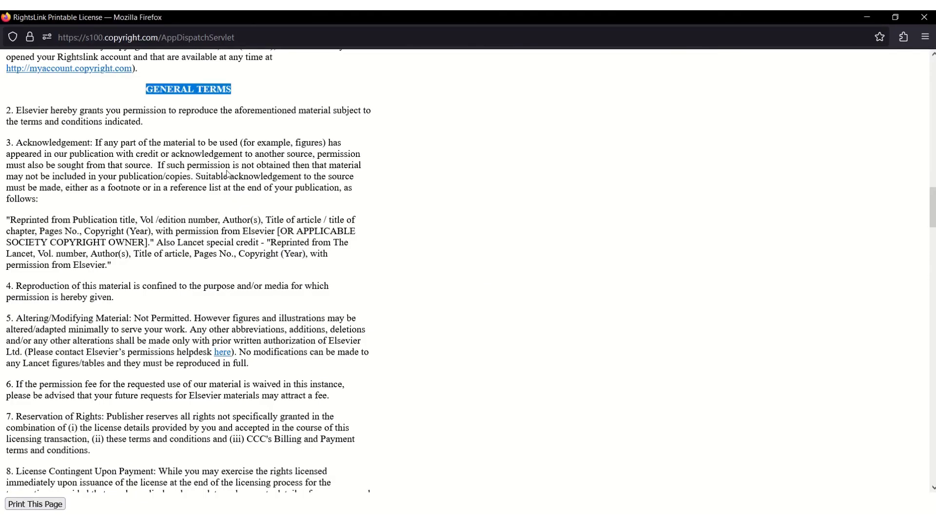
{"action": "left_click_drag", "start_coordinate": [198, 175], "coordinate": [282, 269]}
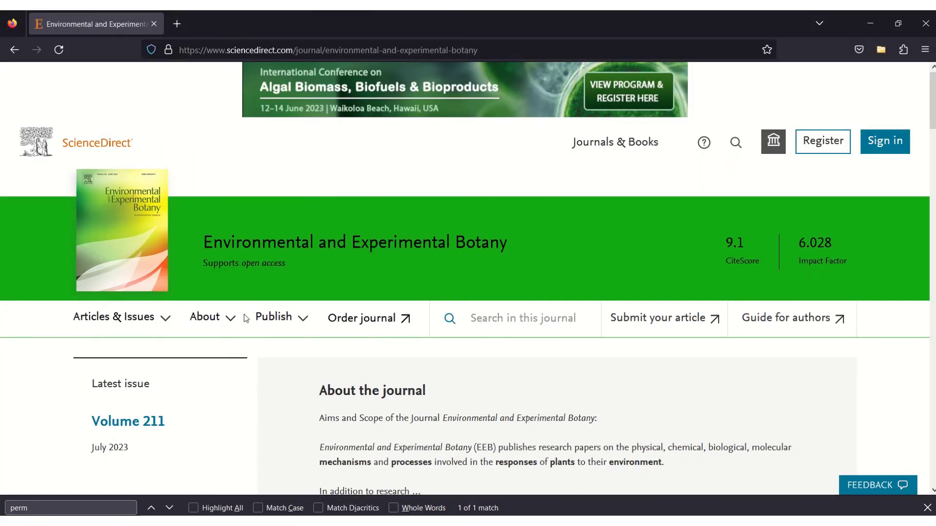
Open Elsevier's Rights and permissions guidance from the footer and scroll through it
{"action": "scroll", "coordinate": [244, 319], "scroll_direction": "down", "scroll_amount": 15}
{"action": "scroll", "coordinate": [245, 319], "scroll_direction": "down", "scroll_amount": 5}
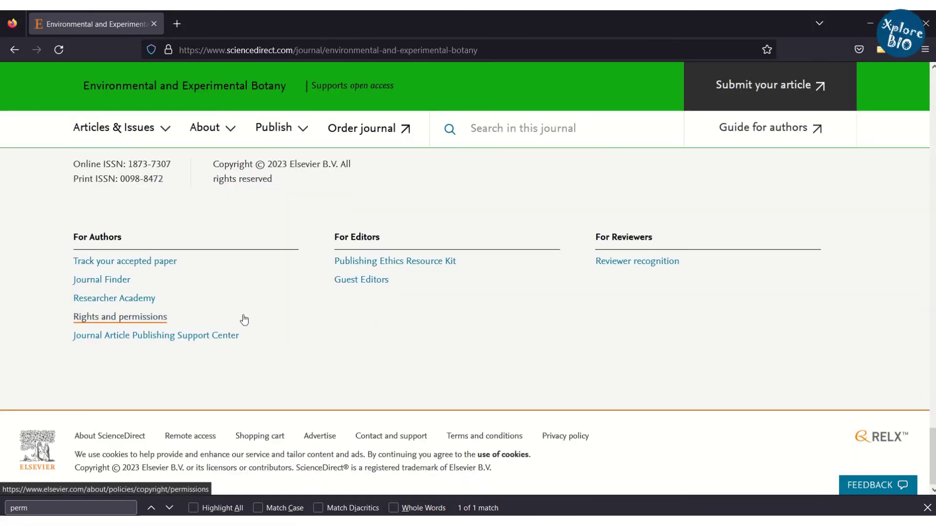
{"action": "left_click", "coordinate": [120, 318]}
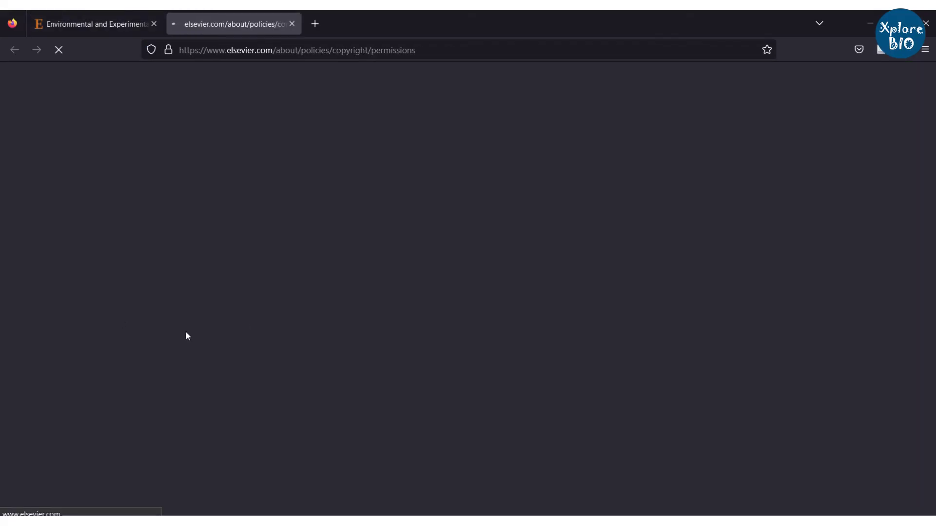
{"action": "scroll", "coordinate": [310, 305], "scroll_direction": "down", "scroll_amount": 20}
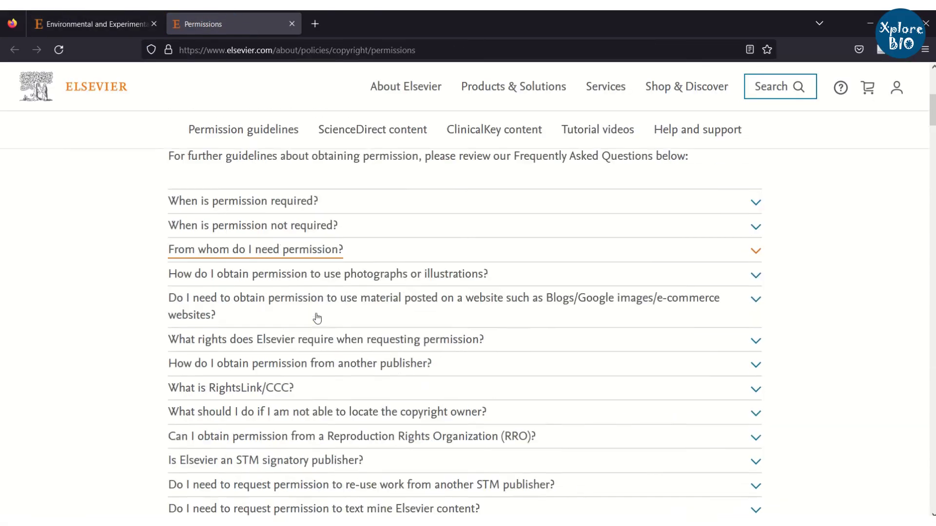
{"action": "scroll", "coordinate": [317, 318], "scroll_direction": "down", "scroll_amount": 15}
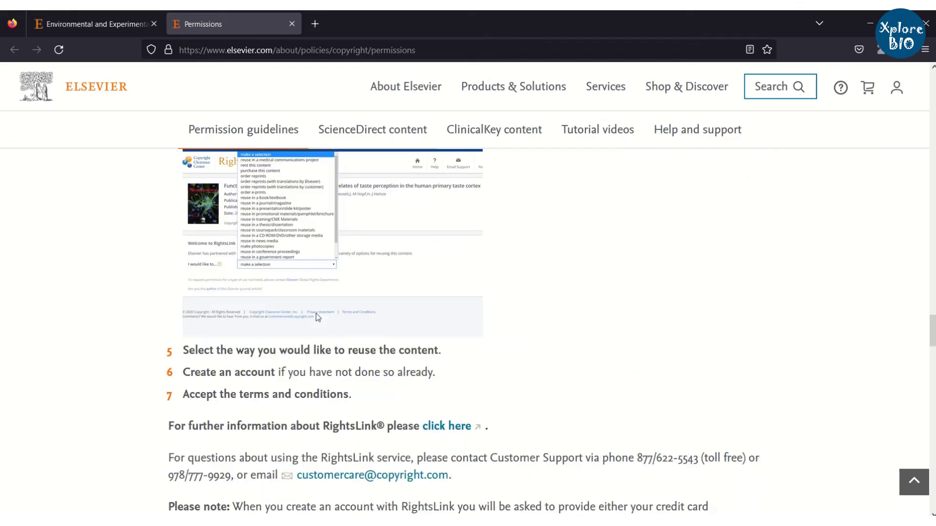
{"action": "scroll", "coordinate": [318, 318], "scroll_direction": "up", "scroll_amount": 3}
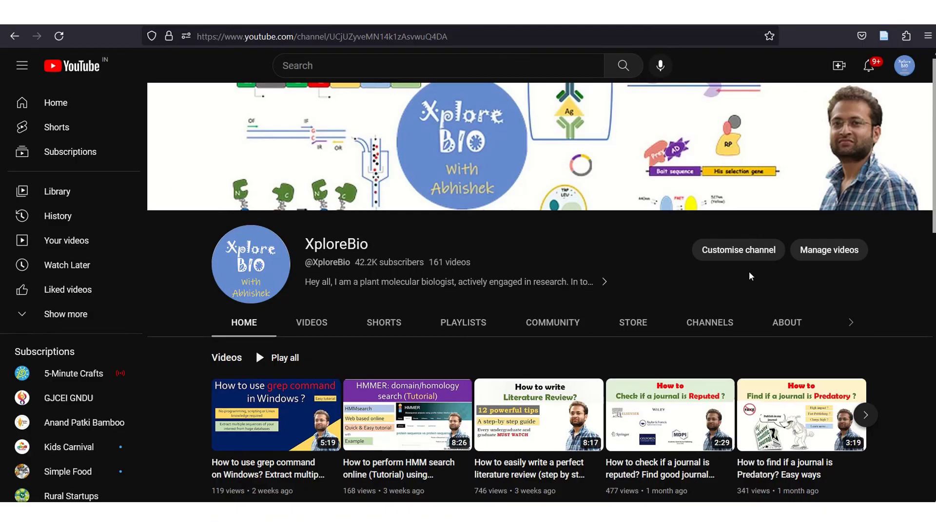
Open the full XploreBio Research and Publishing playlist from the Playlists tab and scroll its videos
{"action": "left_click", "coordinate": [463, 324]}
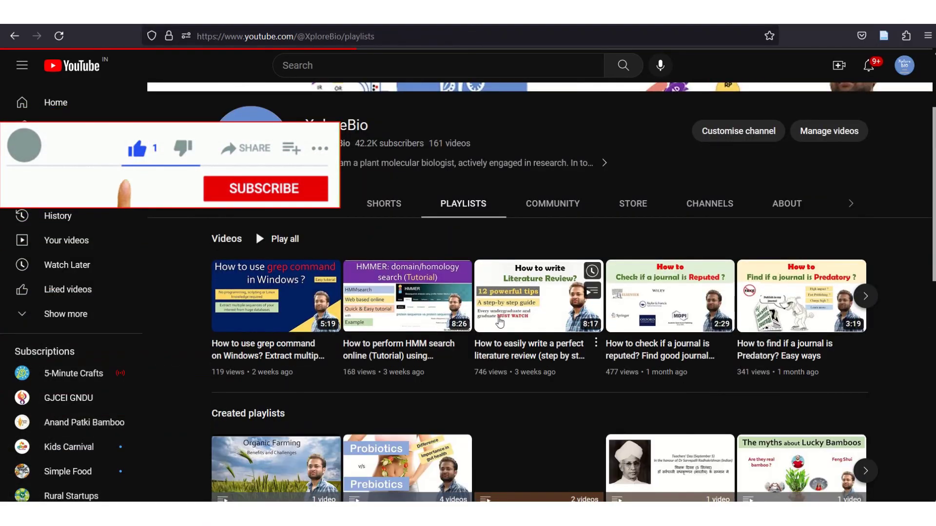
{"action": "scroll", "coordinate": [500, 321], "scroll_direction": "down", "scroll_amount": 5}
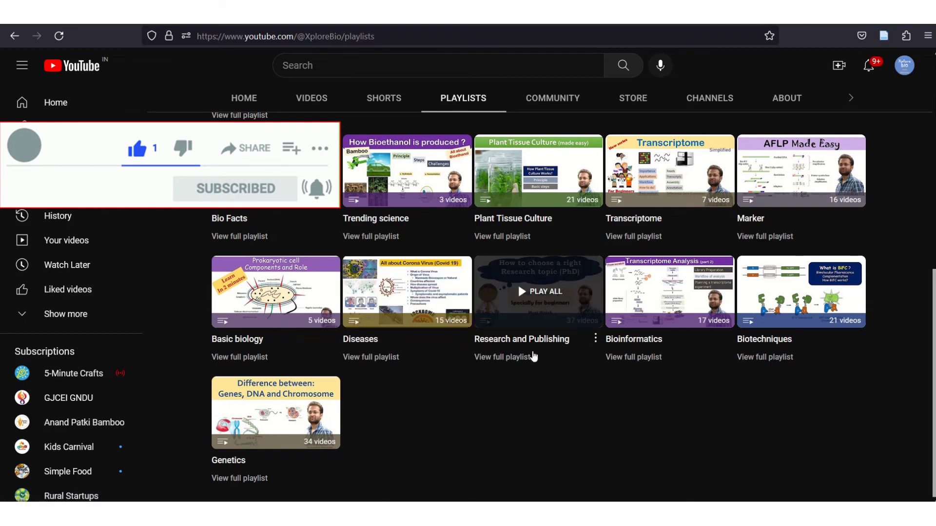
{"action": "left_click", "coordinate": [502, 359]}
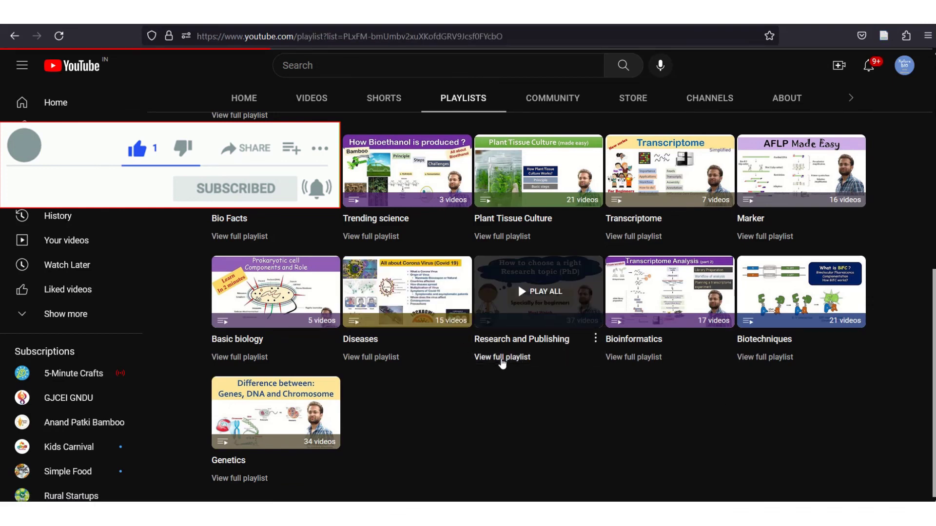
{"action": "scroll", "coordinate": [606, 265], "scroll_direction": "down", "scroll_amount": 2}
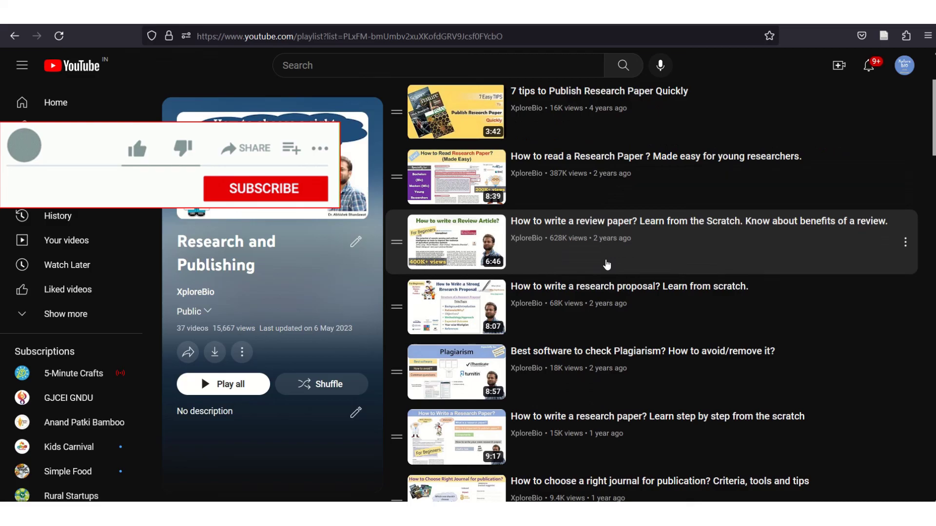
{"action": "scroll", "coordinate": [606, 265], "scroll_direction": "down", "scroll_amount": 6}
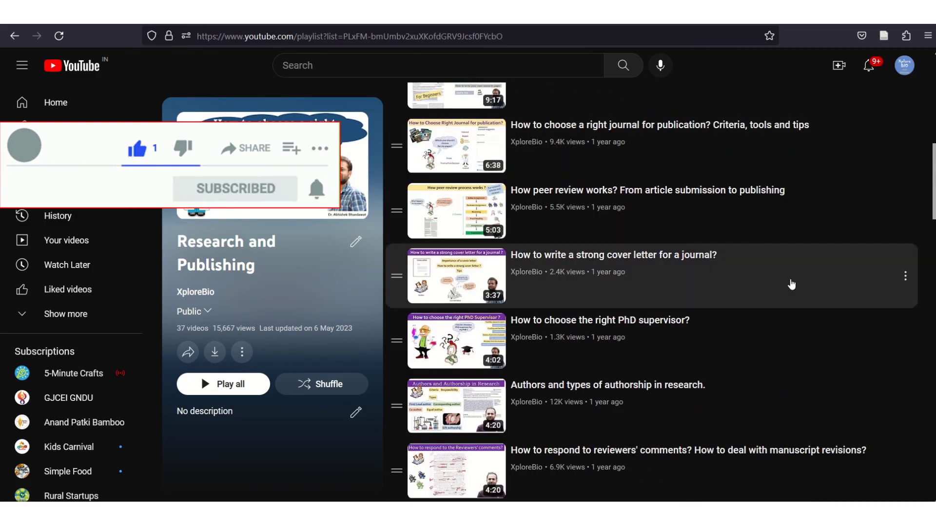